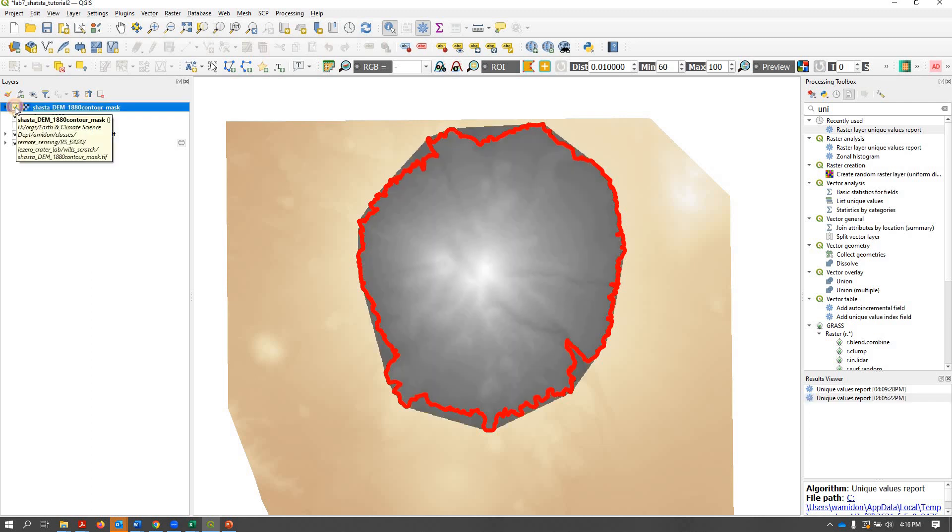
# Step: Identify a pixel inside the shasta_DEM_1880contour_mask raster, close the results, and hide that layer
pyautogui.click(15, 108)
pyautogui.click(16, 108)
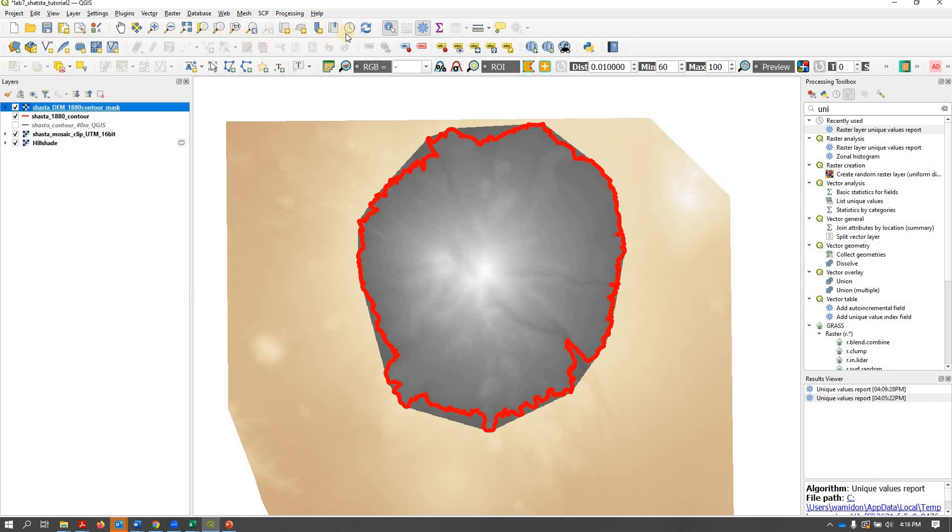
pyautogui.click(456, 199)
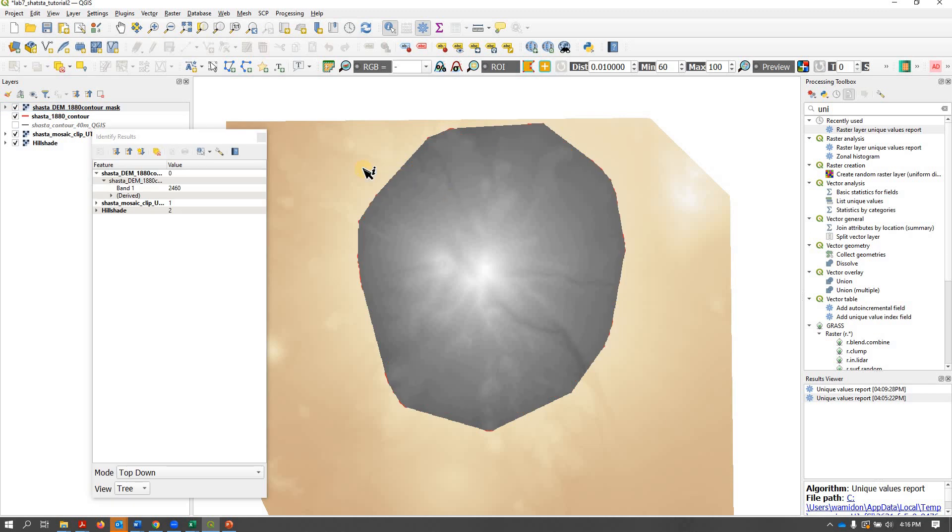
pyautogui.click(261, 139)
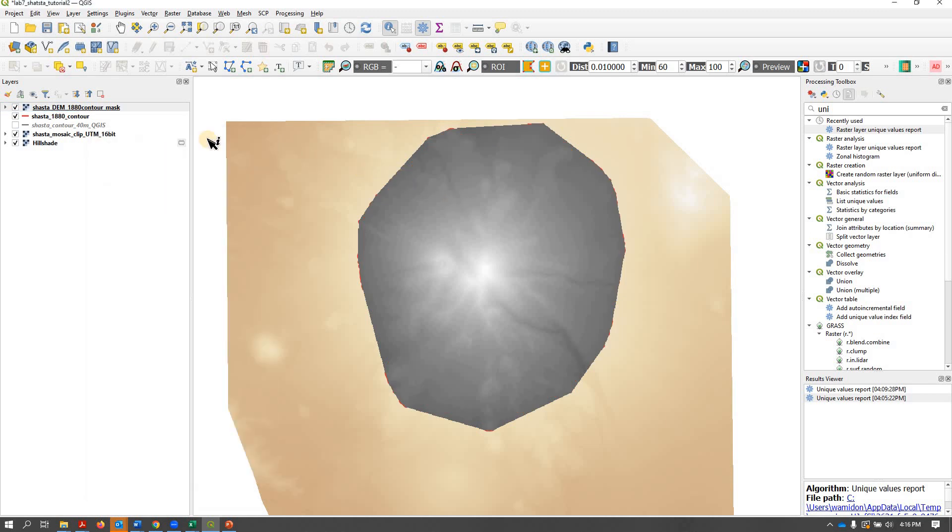
pyautogui.click(15, 107)
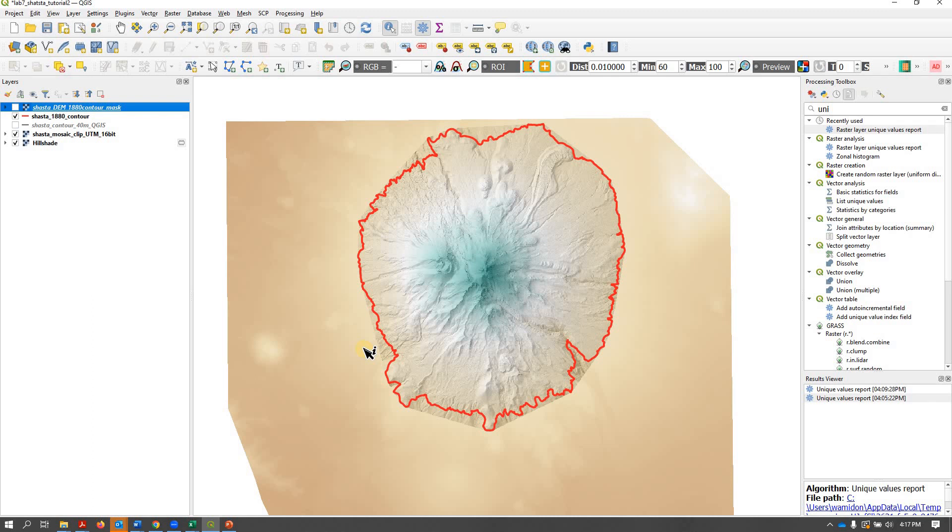
# Step: Run the Raster layer unique values report on band 1 of shasta_DEM_1880contour_mask, saving the report to a temporary file
pyautogui.doubleClick(865, 130)
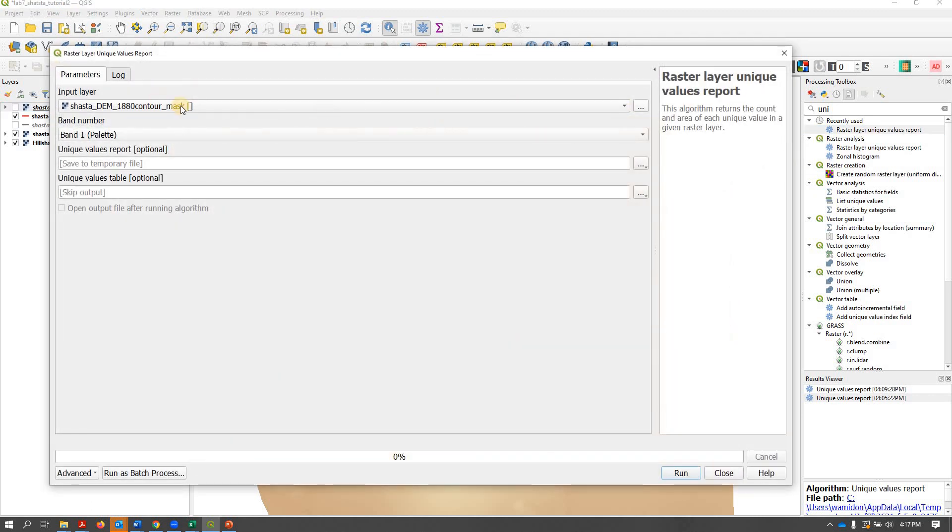
pyautogui.click(180, 111)
pyautogui.click(137, 104)
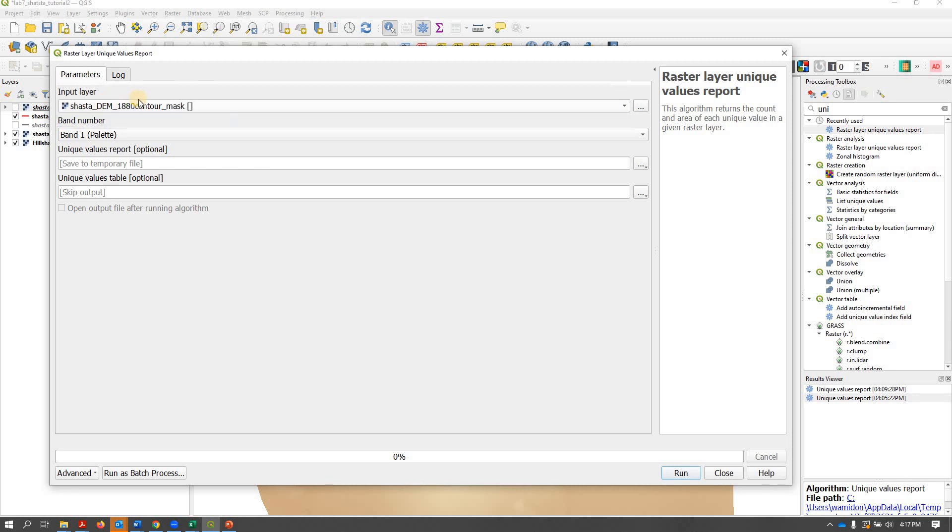
pyautogui.click(696, 475)
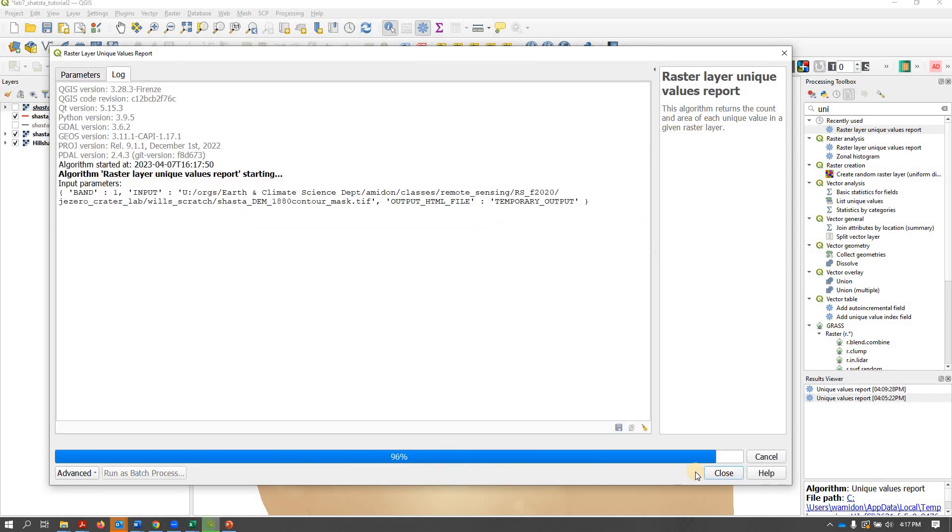
pyautogui.click(723, 473)
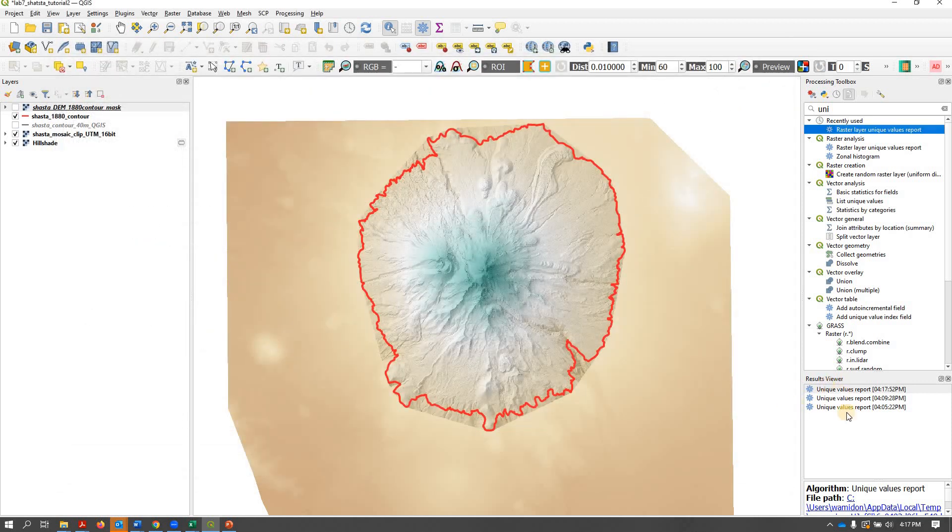
# Step: Open the newest unique values report and examine its pixel dimensions, total pixel count and NODATA pixel count
pyautogui.doubleClick(861, 390)
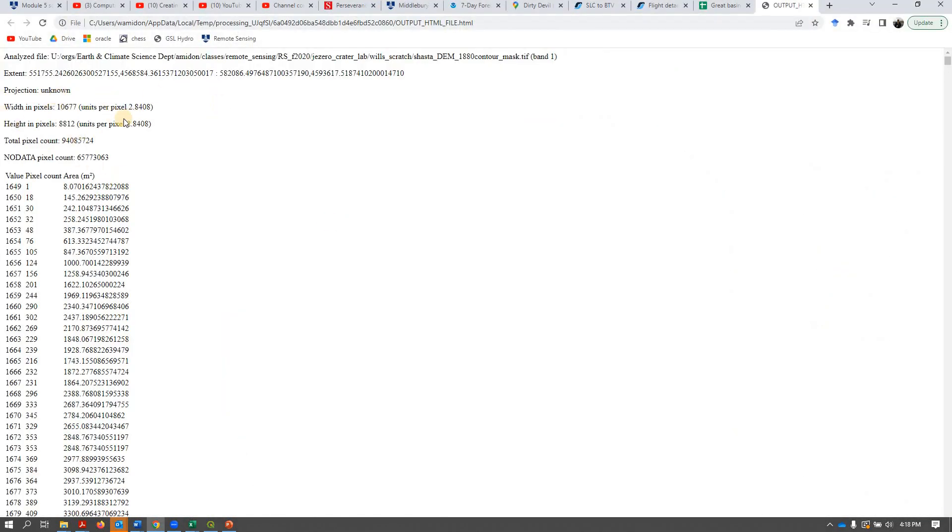
pyautogui.moveTo(5, 106); pyautogui.dragTo(164, 118)
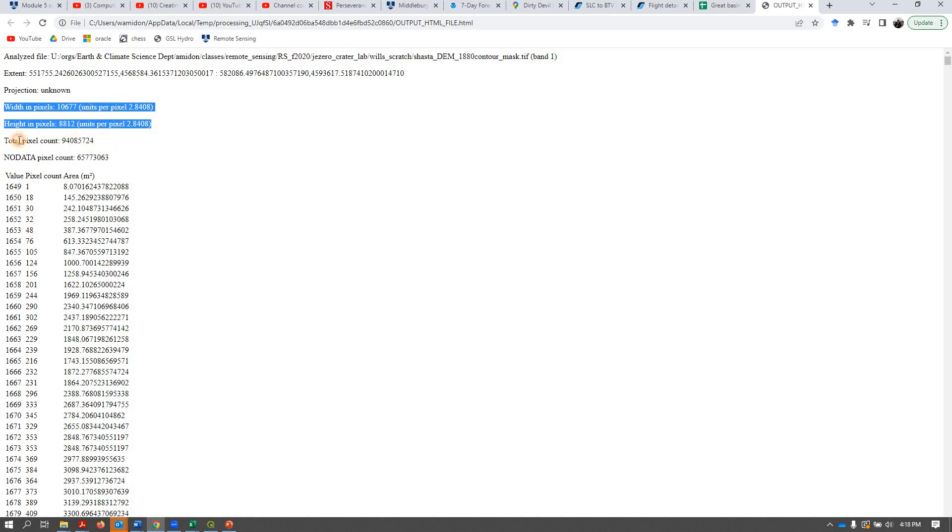
pyautogui.moveTo(3, 140); pyautogui.dragTo(2, 160)
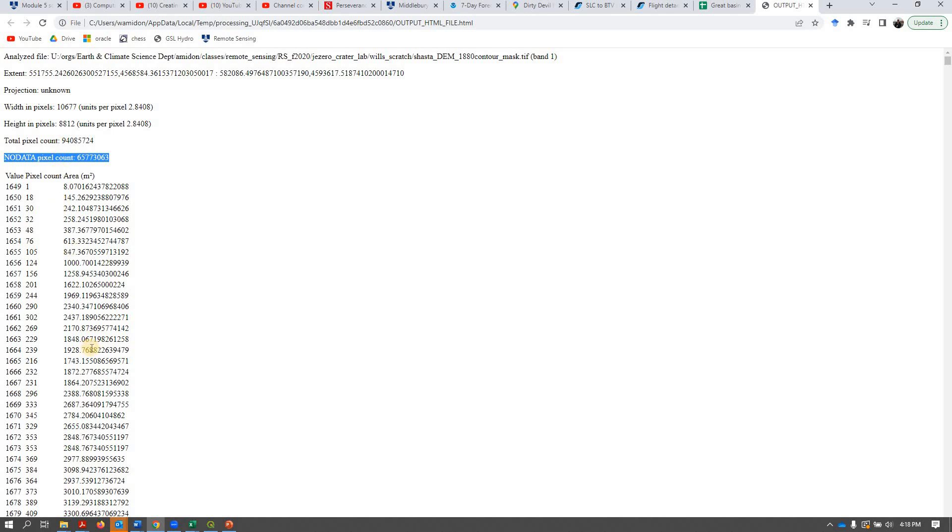
# Step: Select and copy the report rows from elevation value 1880 through the end of the table
pyautogui.scroll(-20, 92, 349)
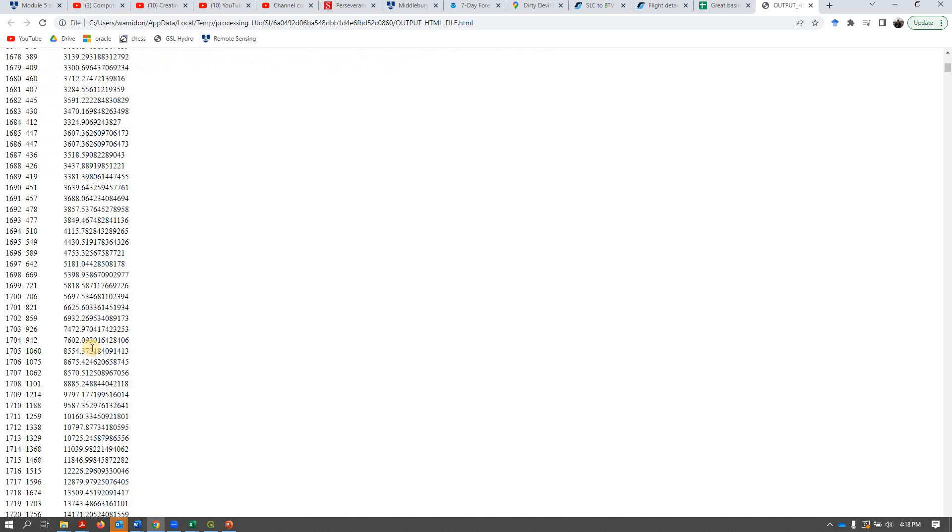
pyautogui.scroll(-16, 91, 349)
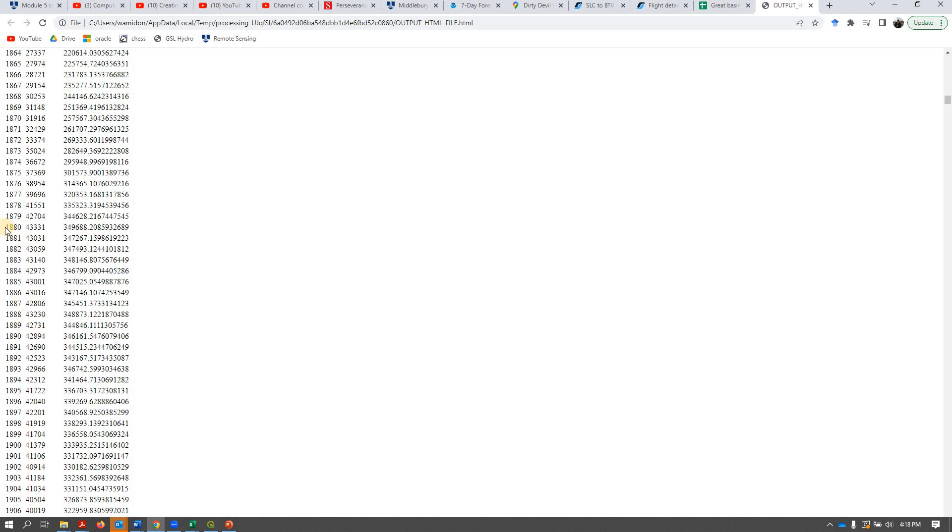
pyautogui.moveTo(5, 229); pyautogui.dragTo(131, 514)
pyautogui.click(218, 488)
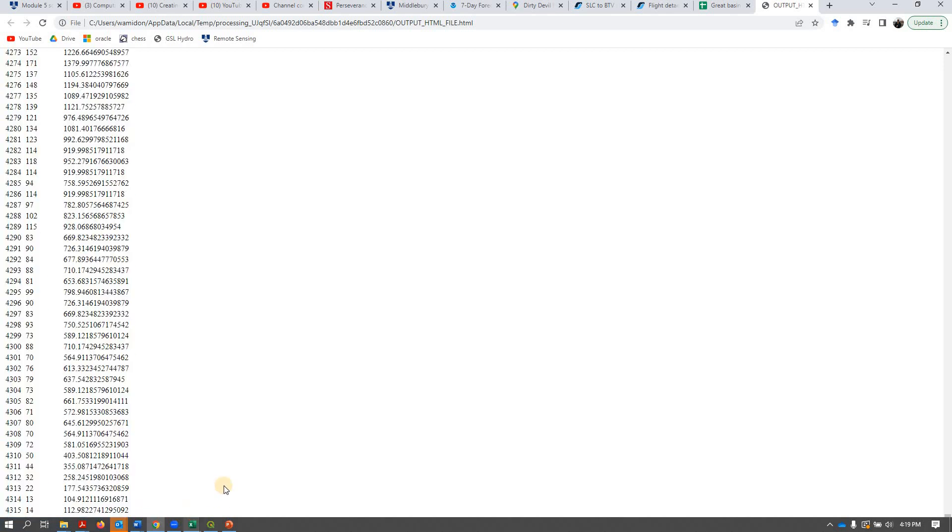
# Step: Switch to the blank Excel workbook and paste the copied report rows starting at cell A1
pyautogui.click(192, 525)
pyautogui.click(244, 484)
pyautogui.click(31, 114)
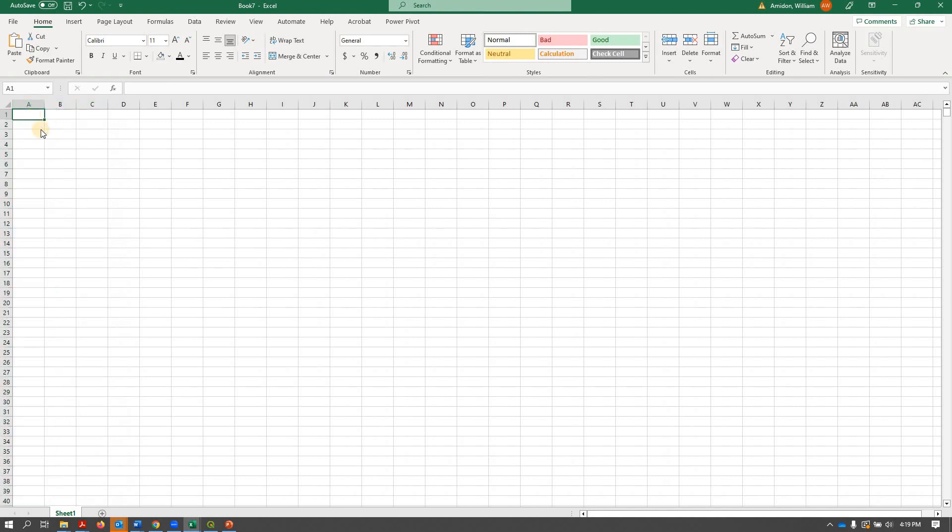
pyautogui.rightClick(32, 115)
pyautogui.click(57, 182)
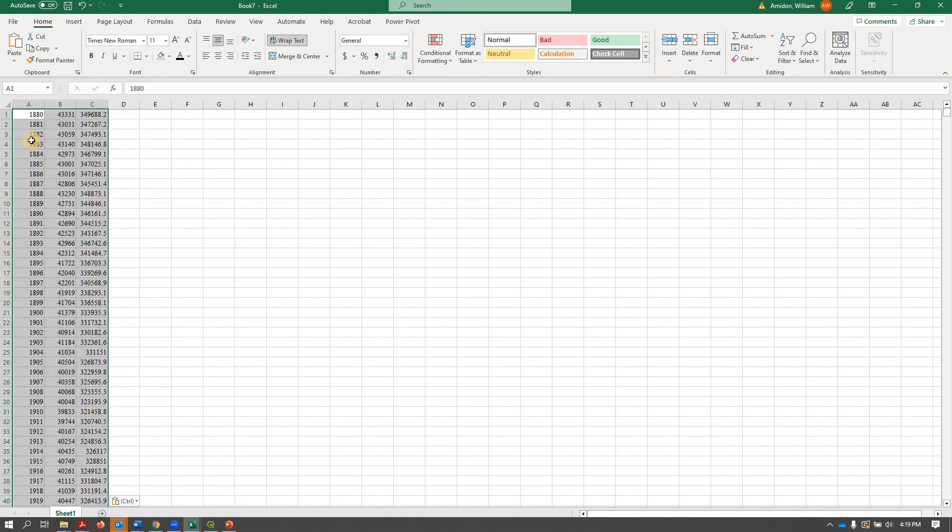
# Step: Insert a row above the data and enter the headers "Elev (m)", "# Pix" and "Area (m2)" in A1:C1
pyautogui.rightClick(4, 114)
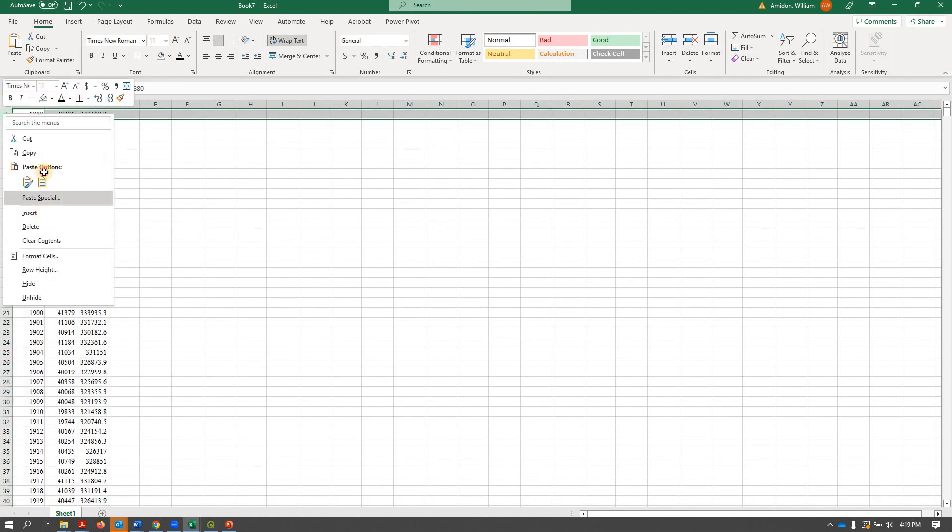
pyautogui.click(22, 213)
pyautogui.click(32, 113)
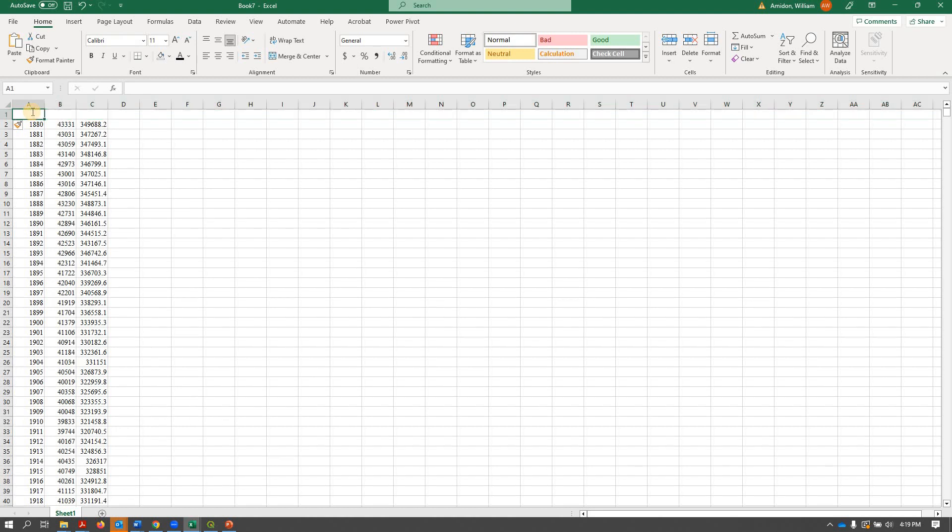
pyautogui.write('Elev (m)')
pyautogui.click(75, 113)
pyautogui.write('# Pix')
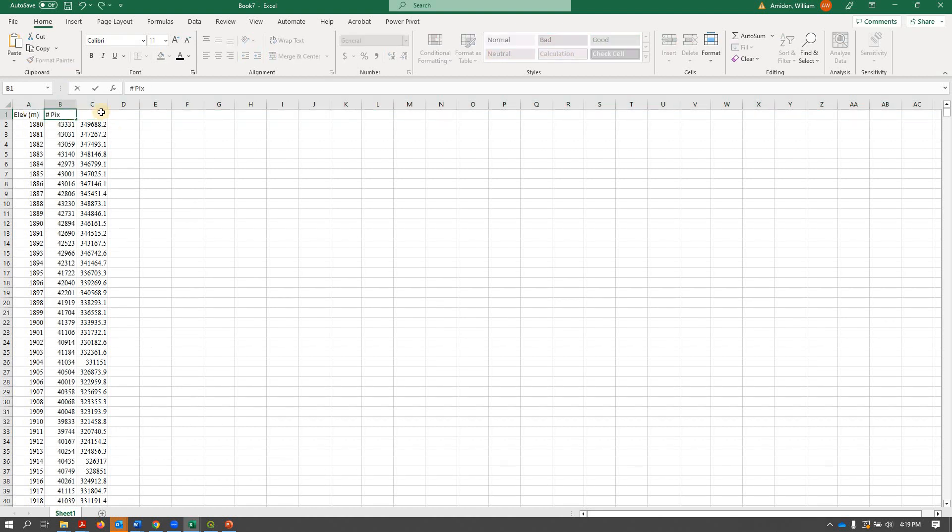
pyautogui.click(93, 106)
pyautogui.click(97, 117)
pyautogui.write('Area (m2')
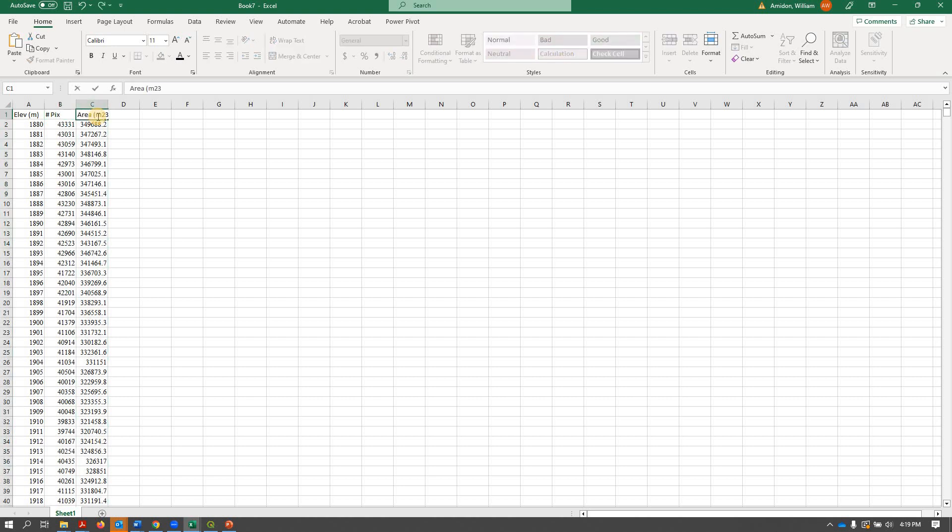
# Step: Enter the formula =A2-1880 in D2 and fill it down column D for all data rows
pyautogui.click(125, 125)
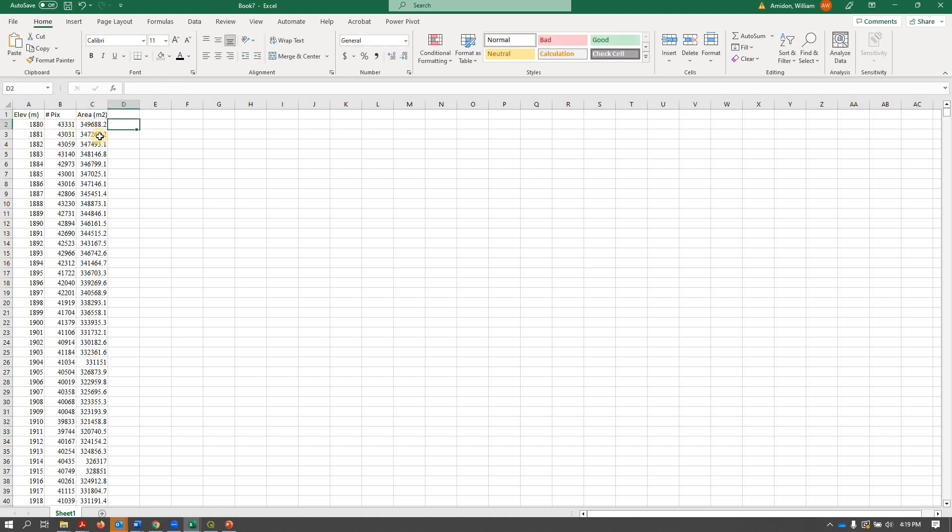
pyautogui.write('=')
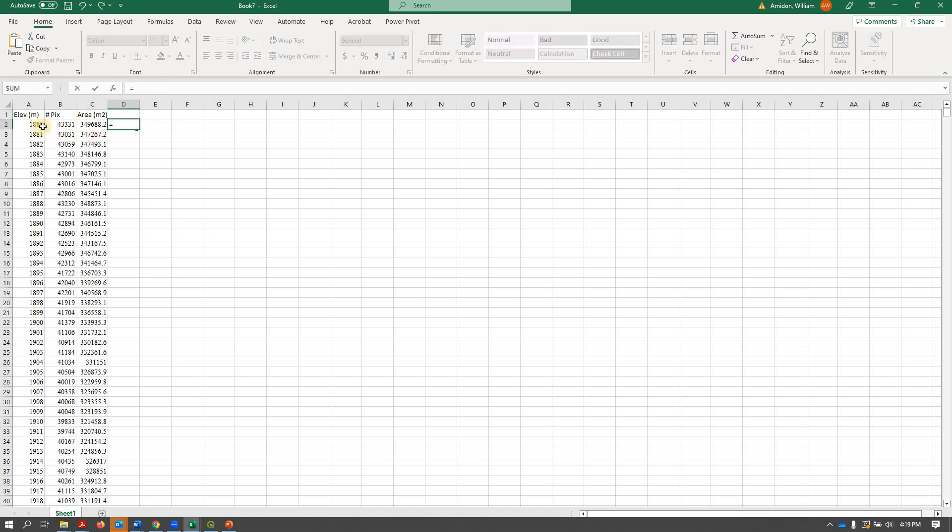
pyautogui.click(37, 125)
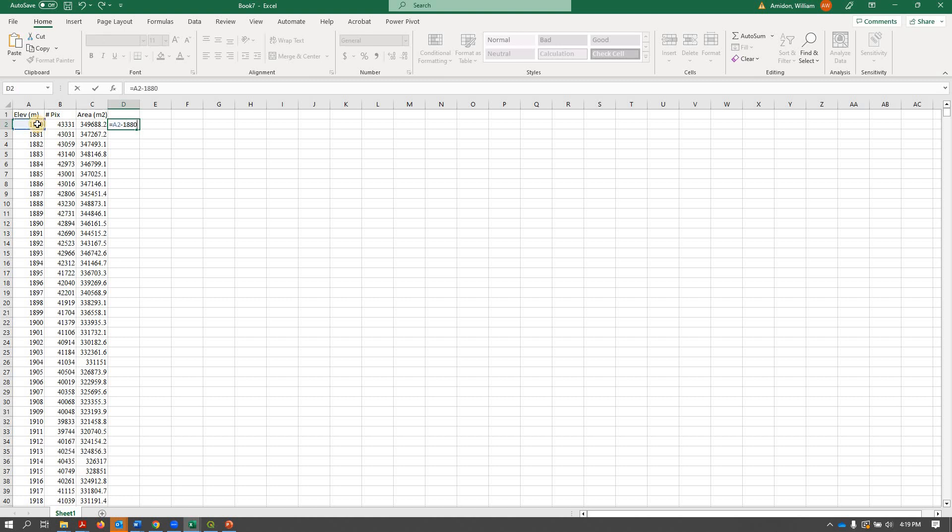
pyautogui.write('-1880')
pyautogui.press('Return')
pyautogui.click(136, 127)
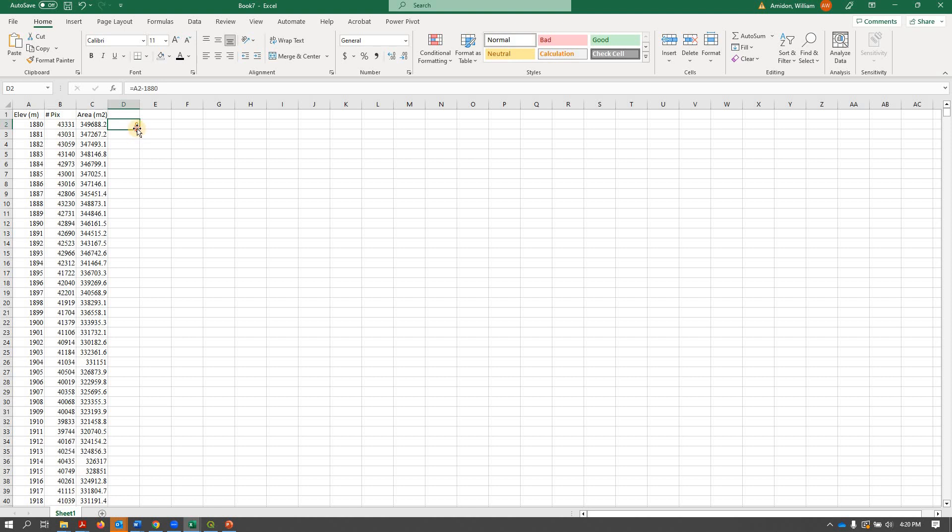
pyautogui.doubleClick(136, 131)
pyautogui.click(137, 123)
pyautogui.moveTo(140, 104); pyautogui.dragTo(148, 104)
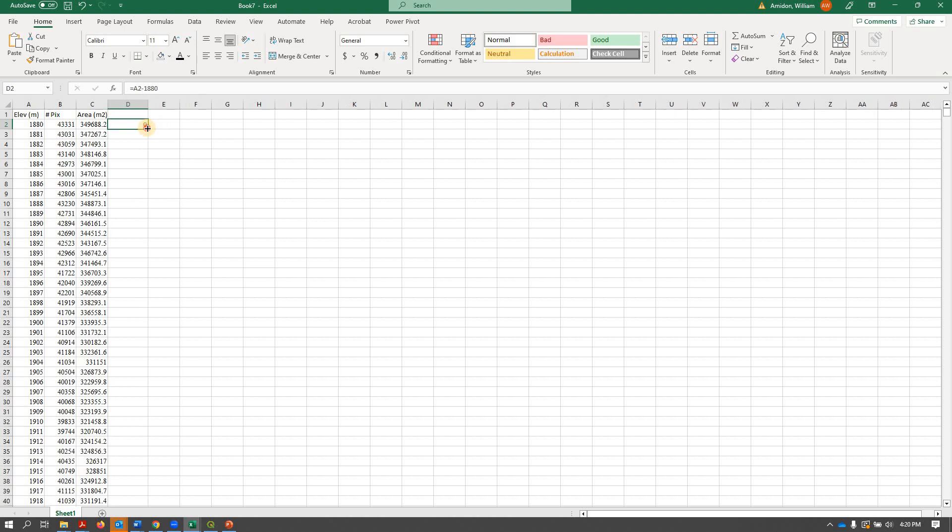
pyautogui.doubleClick(147, 128)
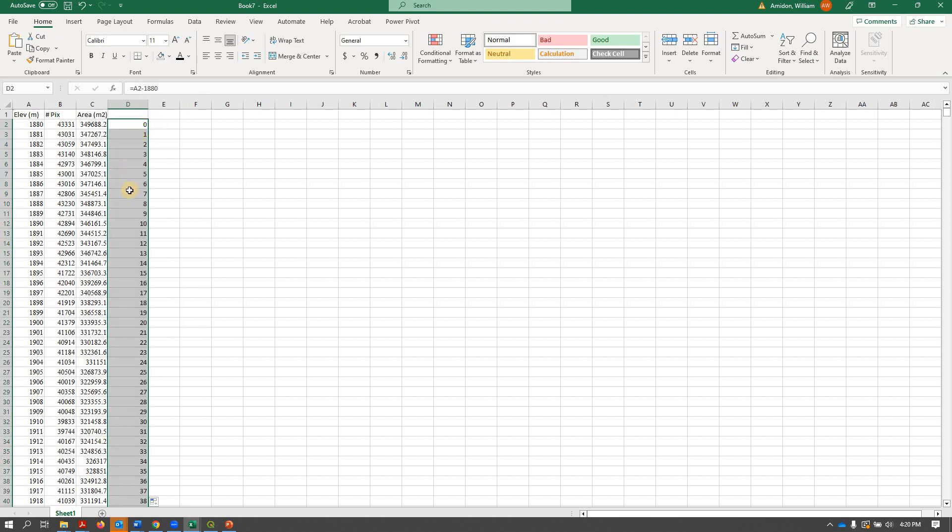
# Step: Enter the header "Elev above 1880" in D1 and widen column D to fit it
pyautogui.click(133, 115)
pyautogui.write('Elev above 1880')
pyautogui.click(165, 152)
pyautogui.moveTo(148, 104); pyautogui.dragTo(216, 114)
# Step: Enter the header "volume" in F1 and the formula =C2*D2 in F2
pyautogui.click(219, 114)
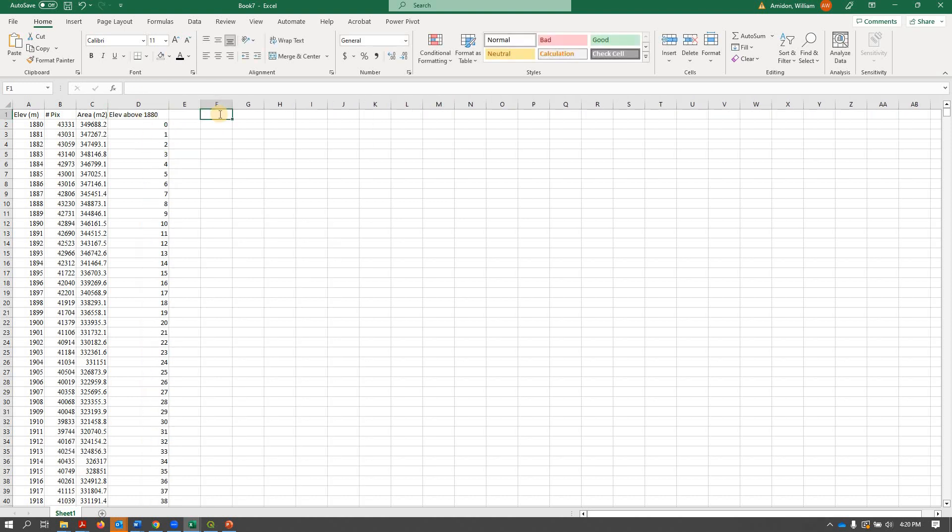
pyautogui.write('volume')
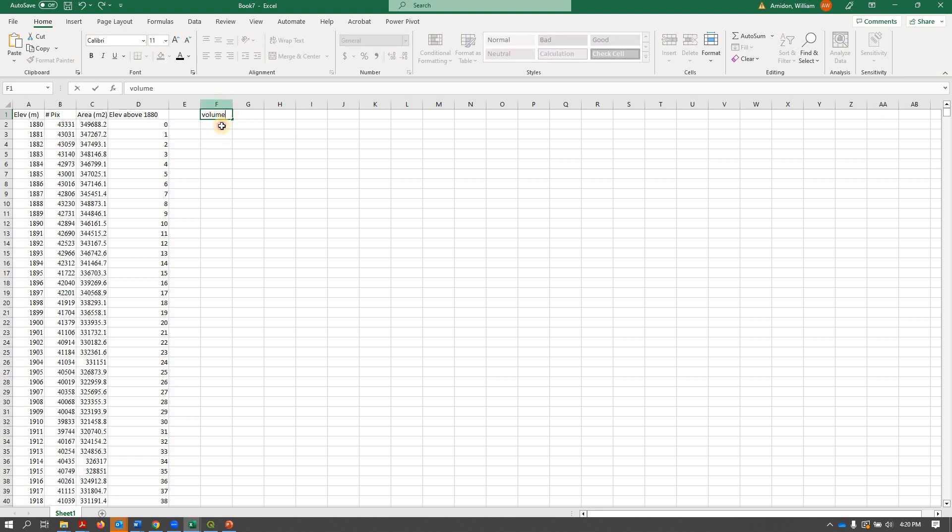
pyautogui.click(238, 127)
pyautogui.write('=')
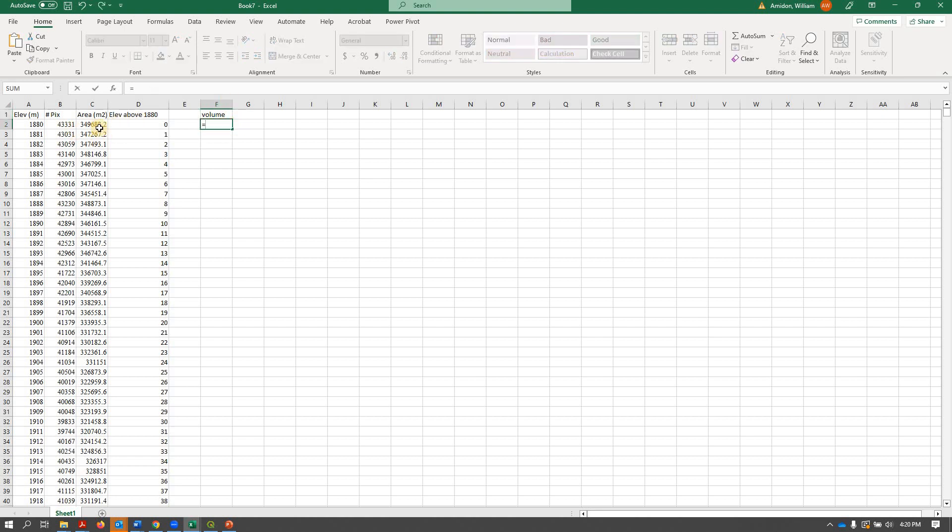
pyautogui.click(92, 126)
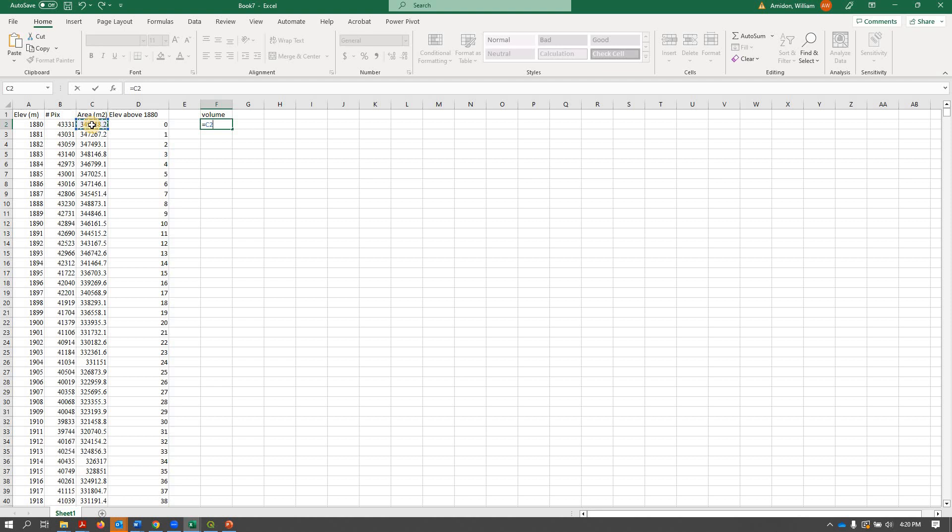
pyautogui.write('*')
pyautogui.click(141, 132)
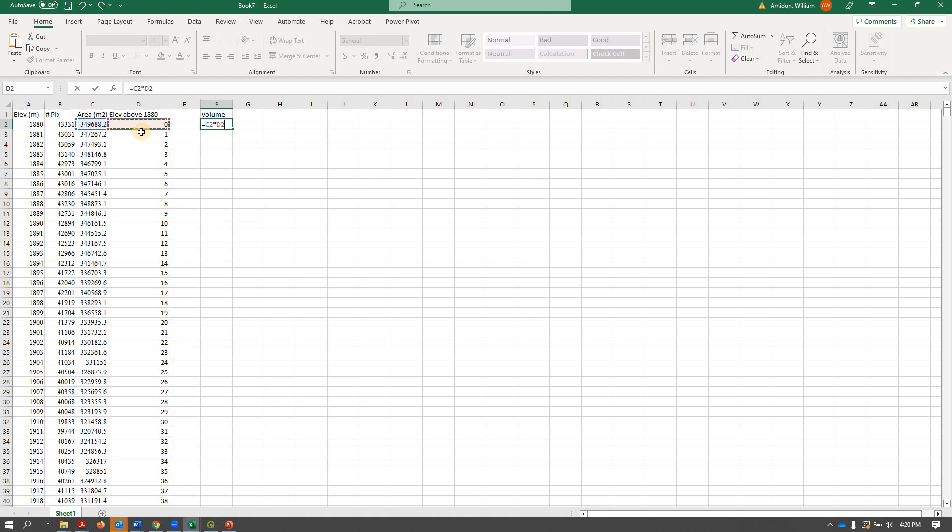
pyautogui.press('Return')
# Step: Delete the empty column E and fill the volume formula down for all data rows
pyautogui.click(181, 104)
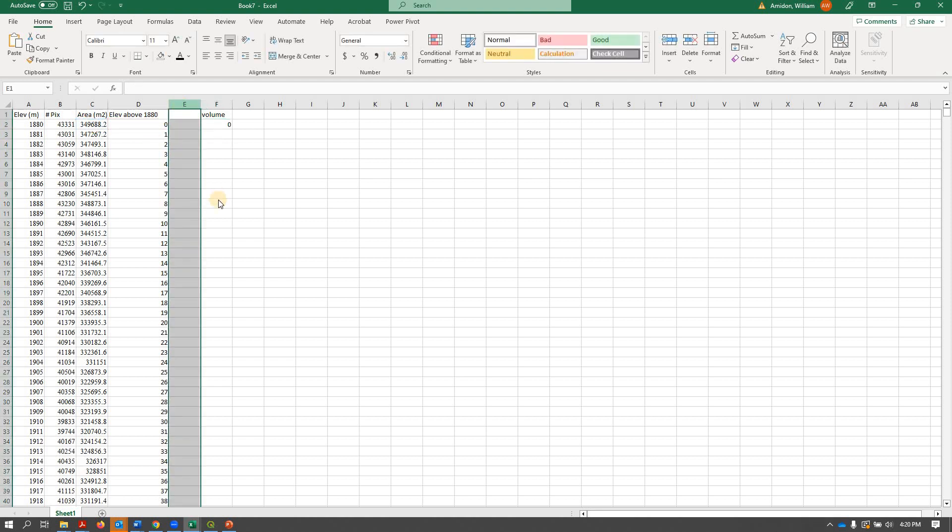
pyautogui.rightClick(186, 105)
pyautogui.click(220, 217)
pyautogui.click(196, 127)
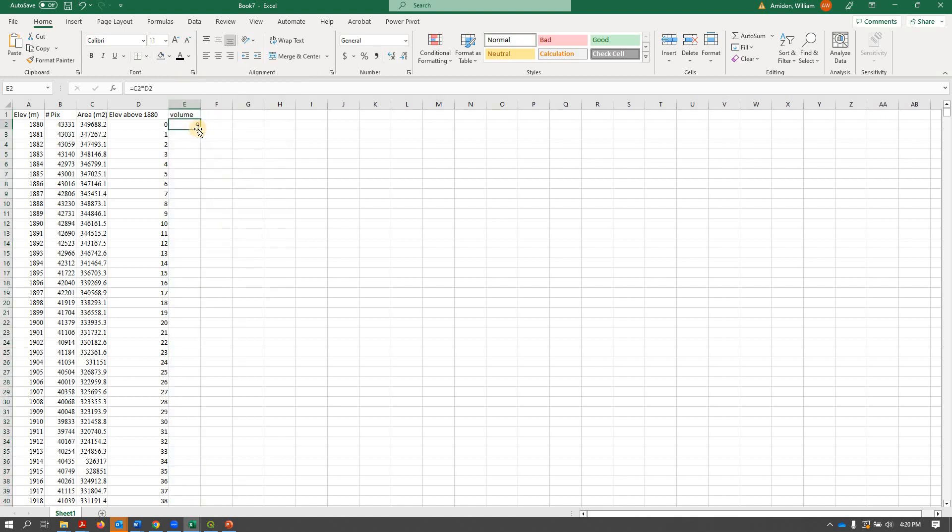
pyautogui.doubleClick(199, 128)
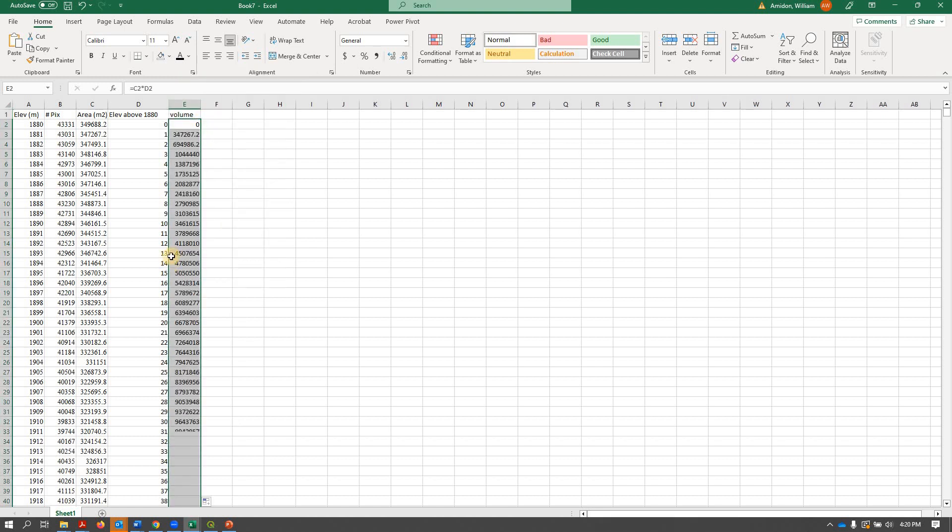
# Step: Change the header in E1 to "volume M3)" and widen column E so its values fit
pyautogui.doubleClick(199, 115)
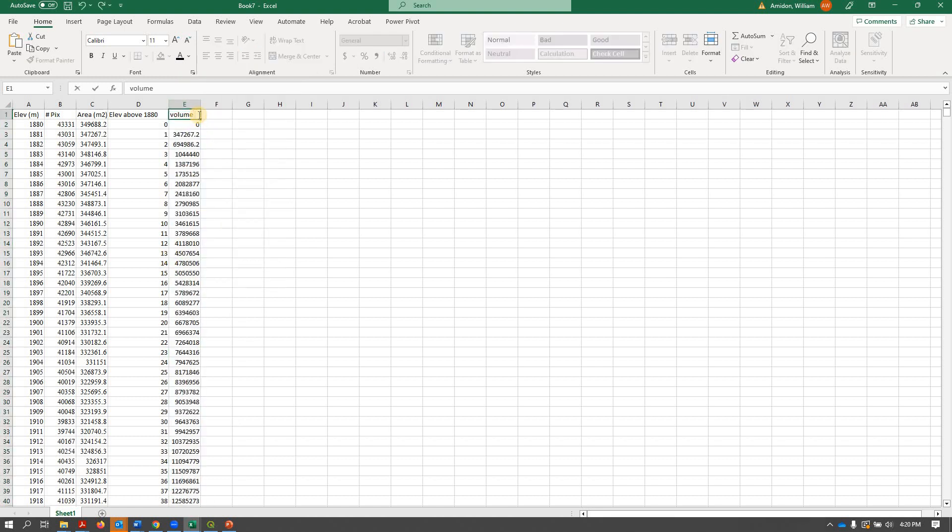
pyautogui.click(209, 133)
pyautogui.moveTo(201, 102); pyautogui.dragTo(215, 105)
# Step: Enter a SUM formula in H1 that totals the volume column over E2:E2437
pyautogui.click(292, 116)
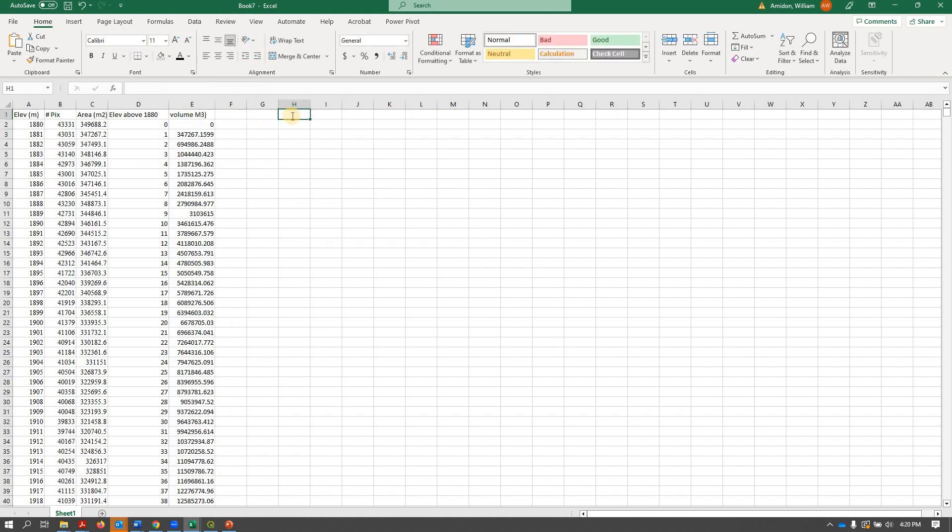
pyautogui.write('=sum(')
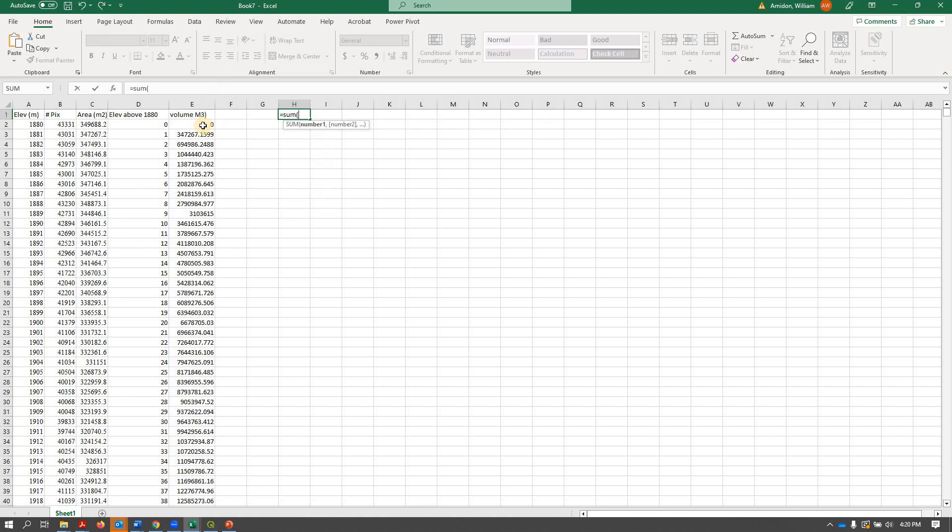
pyautogui.moveTo(203, 125); pyautogui.dragTo(198, 528)
pyautogui.moveTo(208, 501); pyautogui.dragTo(198, 494)
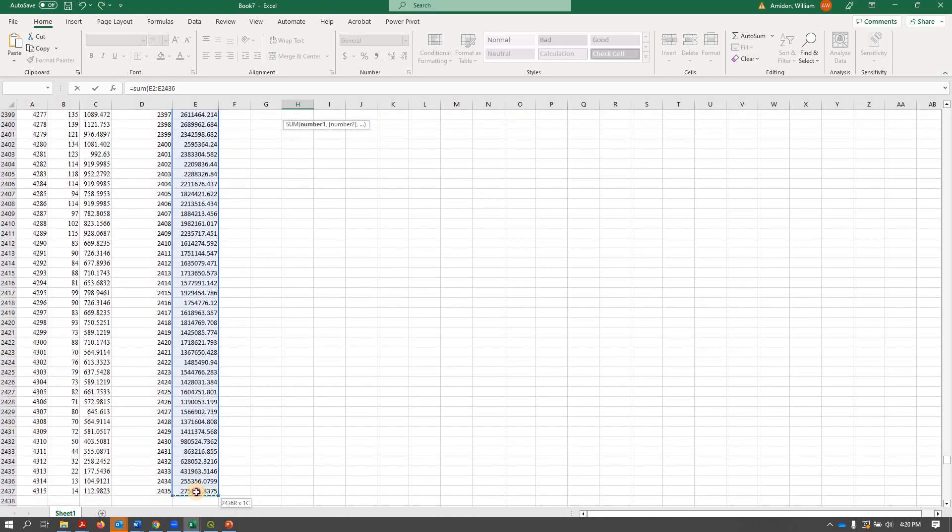
pyautogui.click(183, 87)
pyautogui.press('Return')
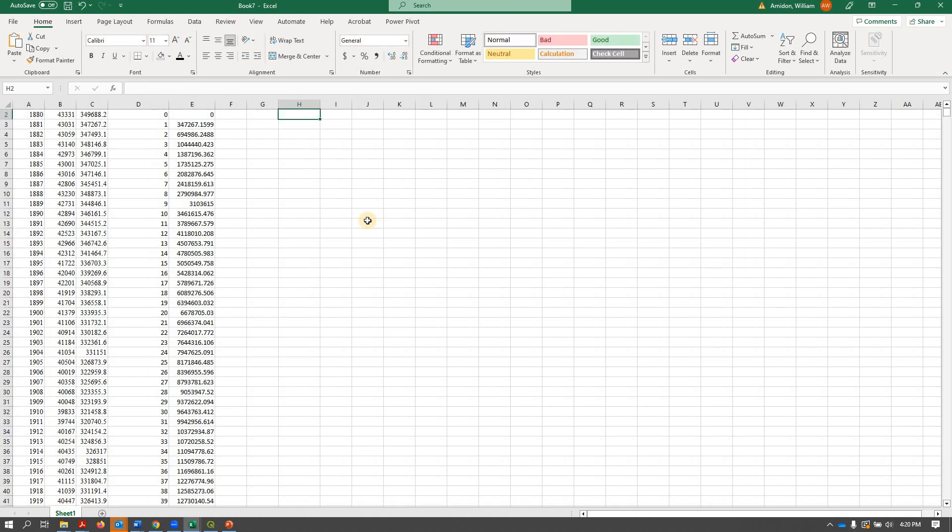
# Step: Divide the SUM formula in H1 by 10^9 and enter the unit label "km2" in I1
pyautogui.press('Up')
pyautogui.press('F2')
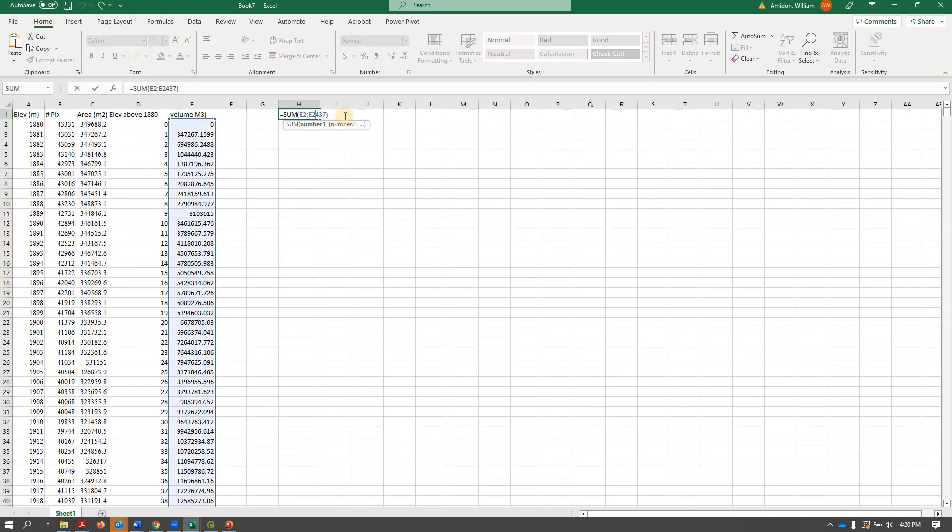
pyautogui.write('/10^9')
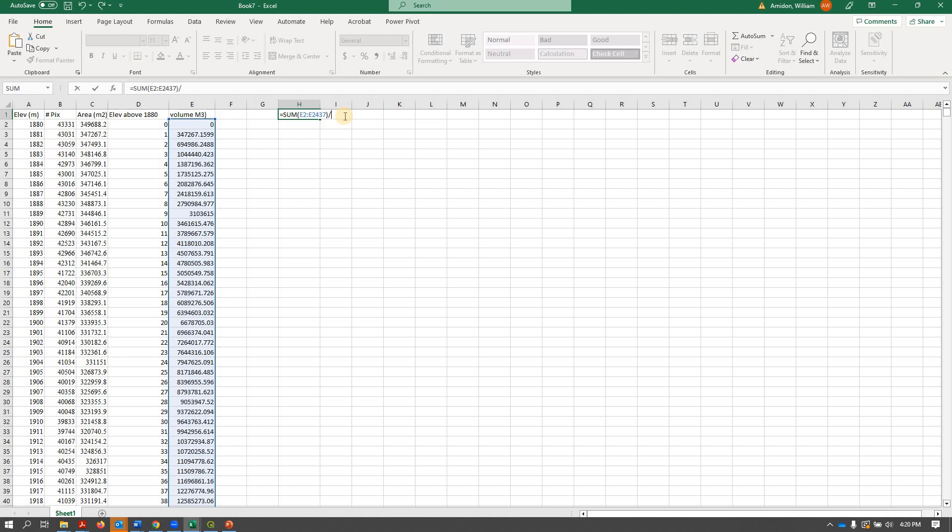
pyautogui.press('Return')
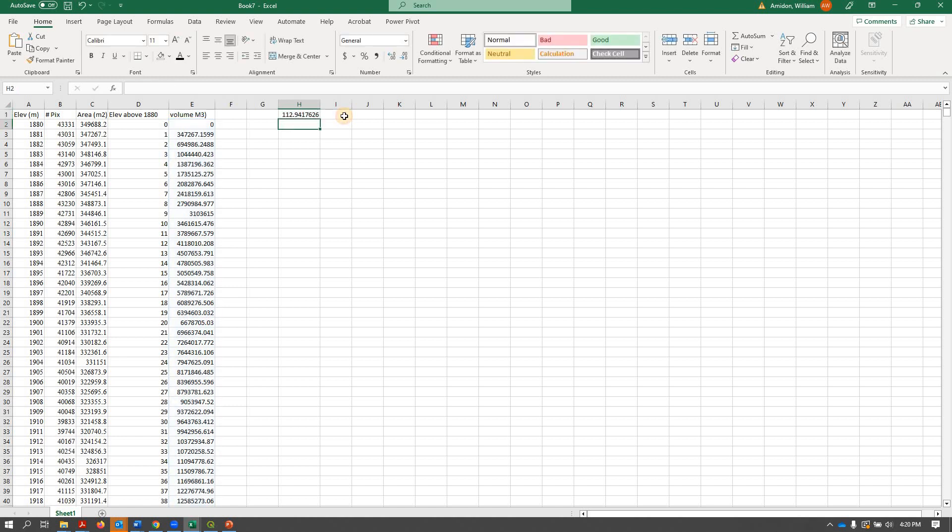
pyautogui.click(344, 116)
pyautogui.write('km2')
pyautogui.click(334, 165)
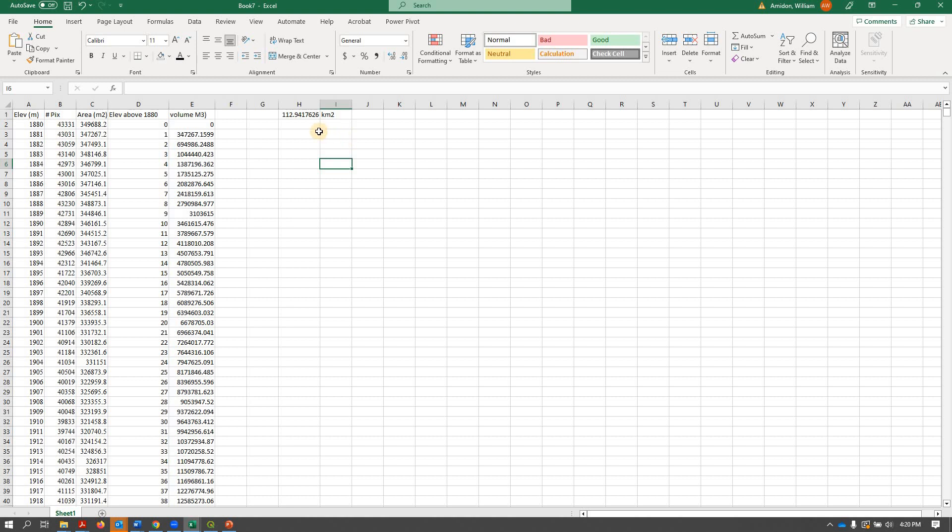